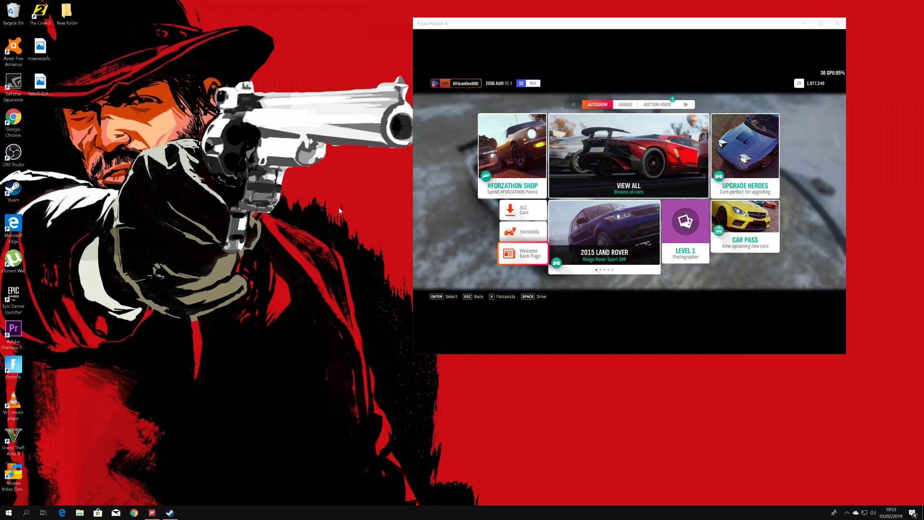
Exit Forza's Autoshow menu to the white Audi showcase and expand the hidden tray icons.
key("Escape")
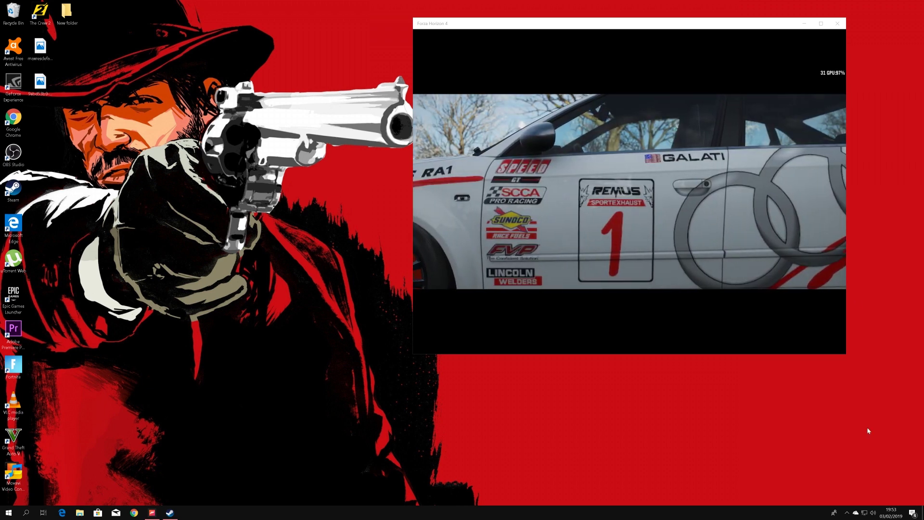
left_click(847, 513)
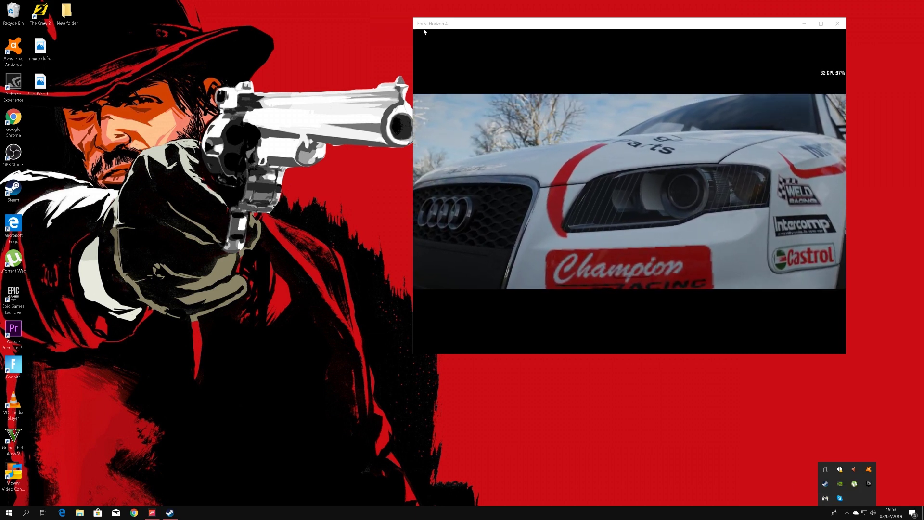
Nudge the Forza window right, then open DS4Windows from the tray and place it beside the game.
left_click_drag(437, 26, 465, 28)
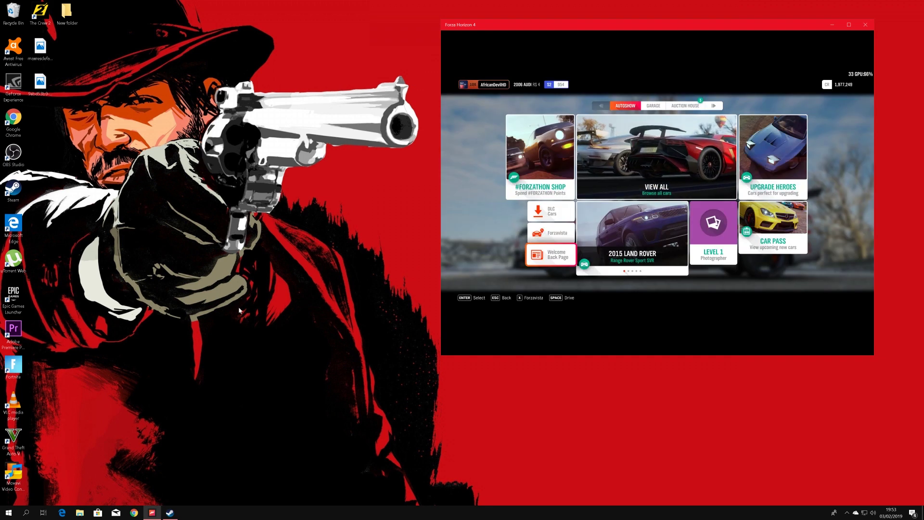
left_click(187, 356)
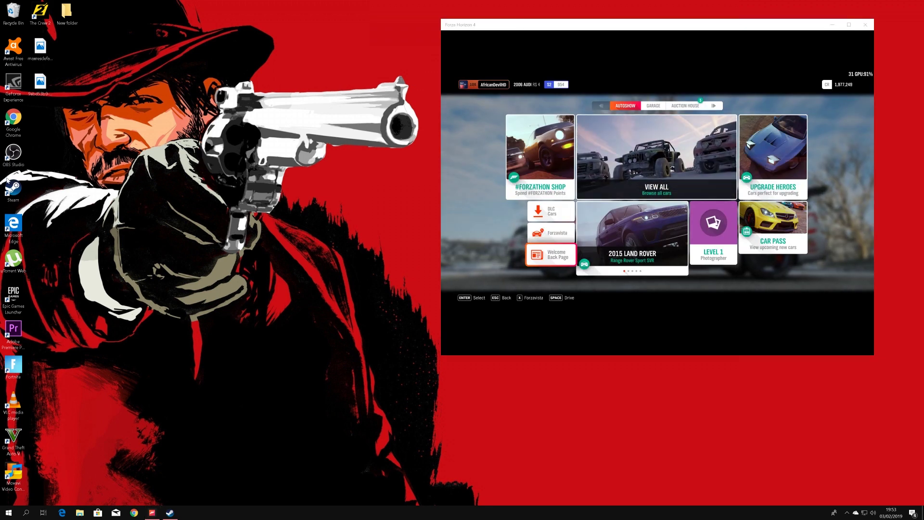
left_click(848, 512)
right_click(826, 502)
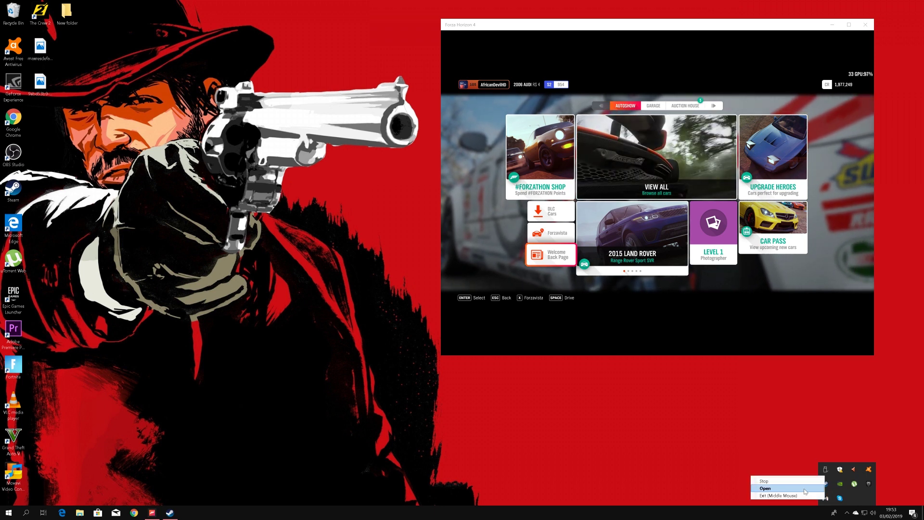
left_click(775, 481)
left_click_drag(122, 71, 174, 92)
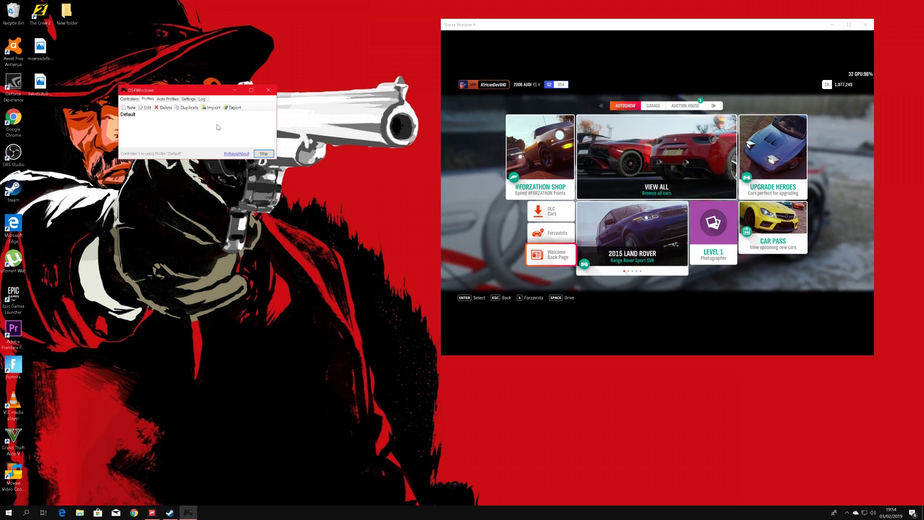
Bring Steam's 'Using a controller?' Big Picture prompt forward and close it.
left_click(399, 208)
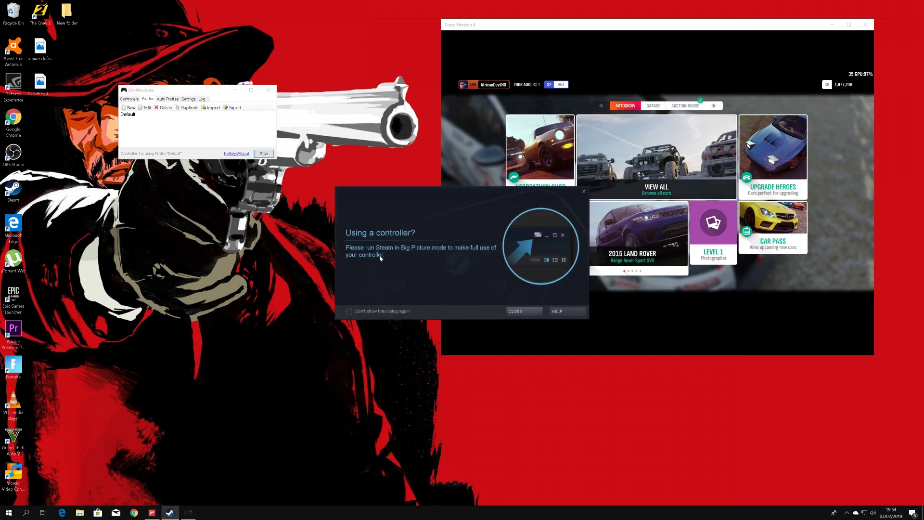
left_click(525, 313)
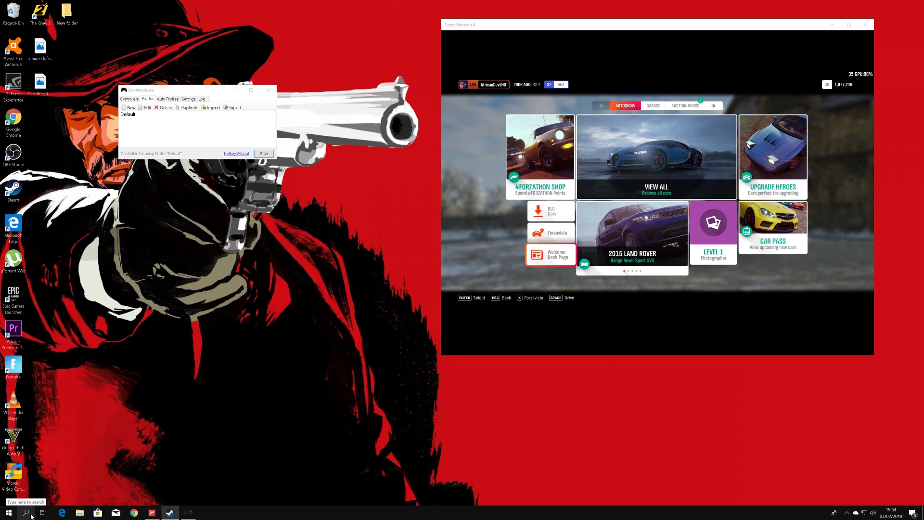
left_click(28, 514)
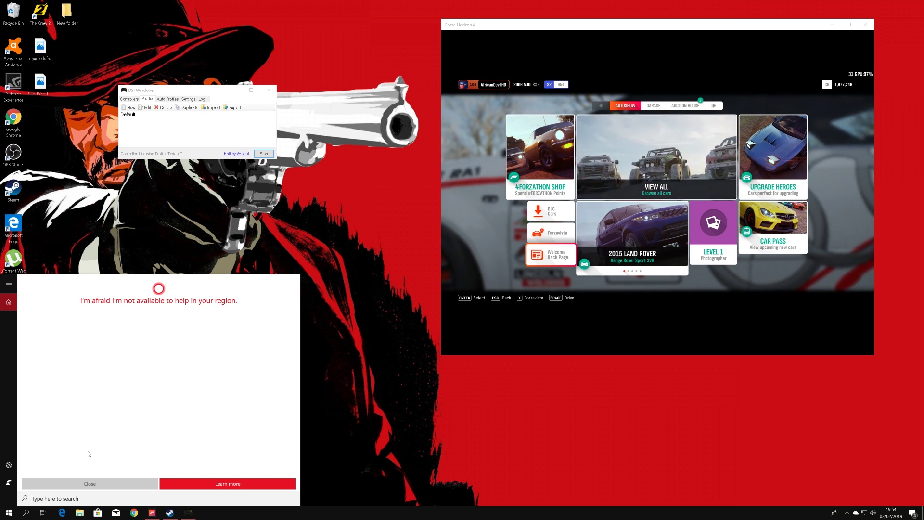
type("dev")
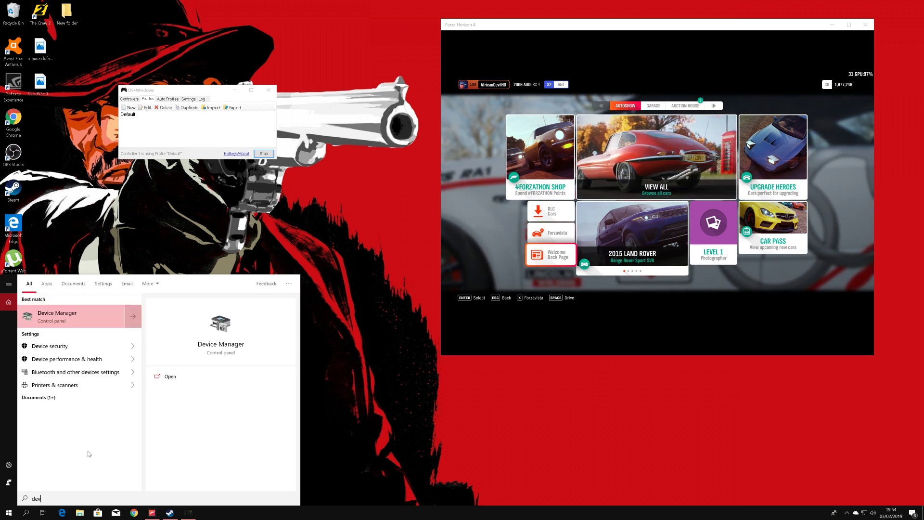
left_click(73, 317)
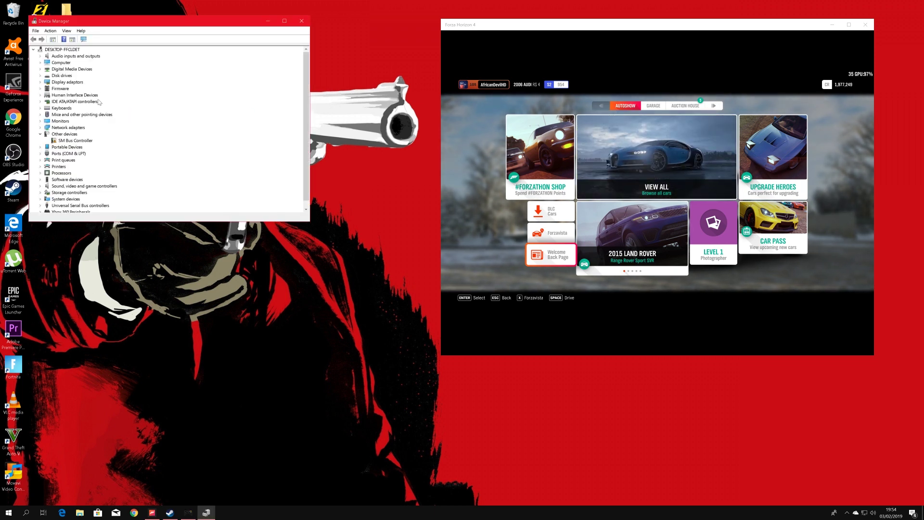
left_click(40, 96)
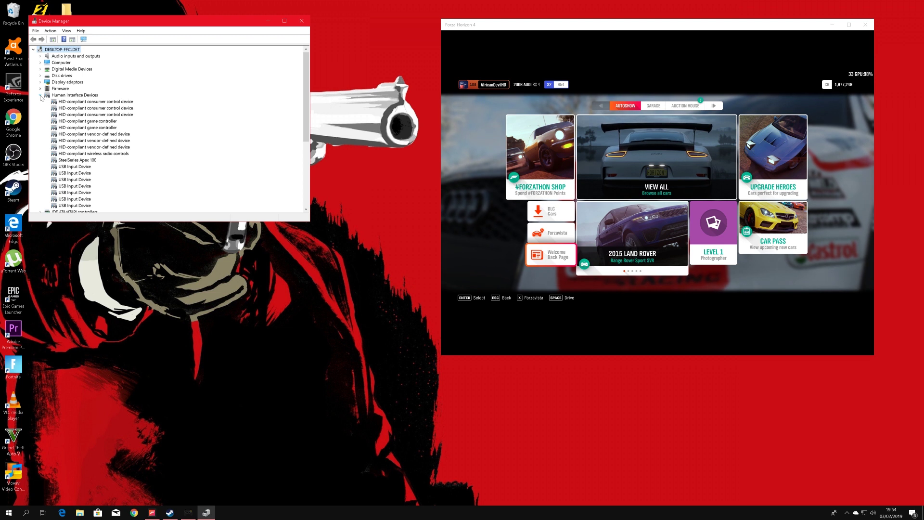
right_click(104, 122)
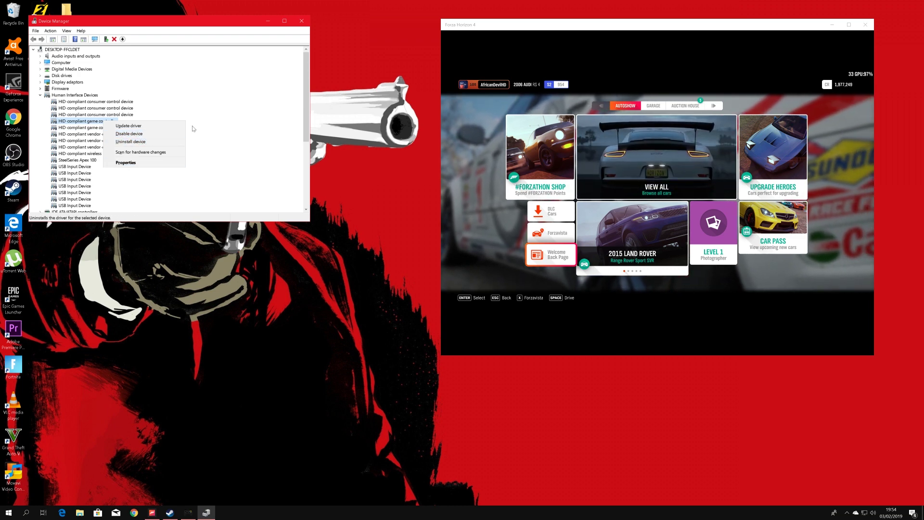
key("Escape")
Close Device Manager, shift DS4Windows up and right, and focus the Forza window.
left_click(302, 22)
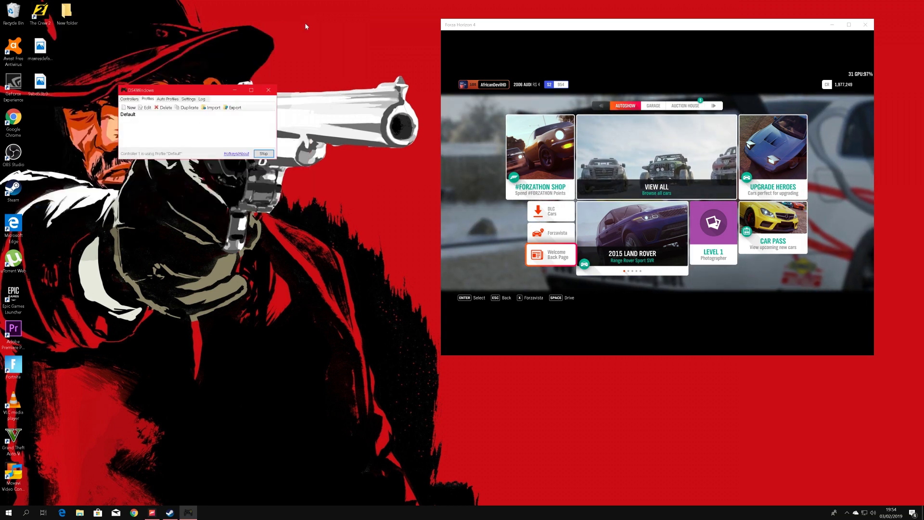
left_click_drag(210, 93, 228, 82)
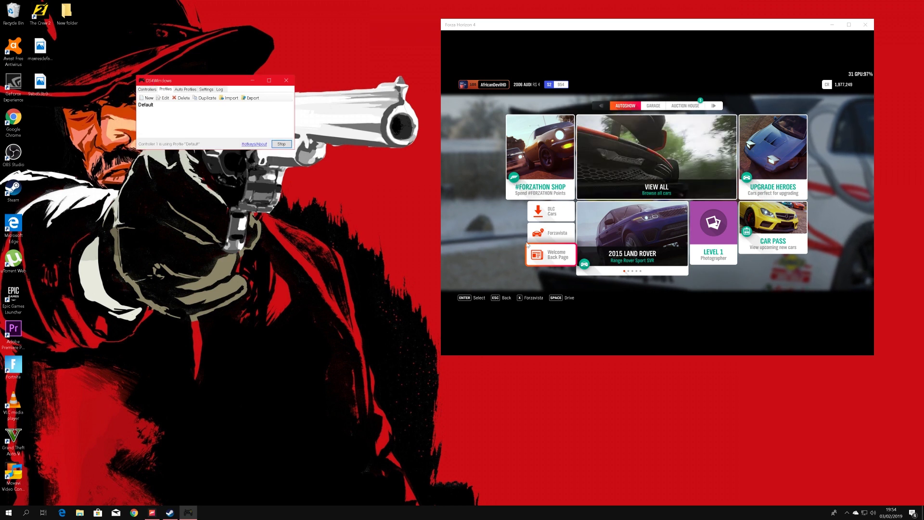
left_click(627, 305)
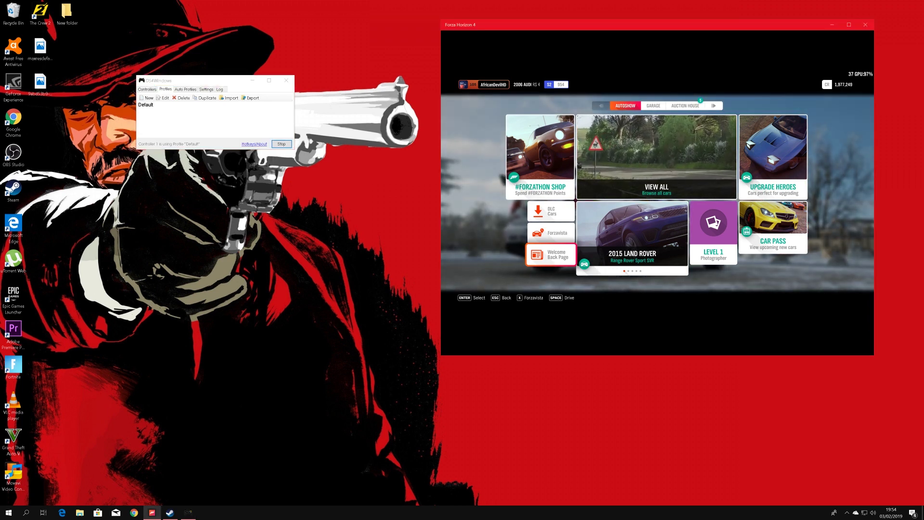
Navigate Autoshow tiles via #FORZATHON SHOP, LEVEL 1 Photographer and VIEW ALL to 2015 LAND ROVER.
key("Up")
key("Up")
key("Up")
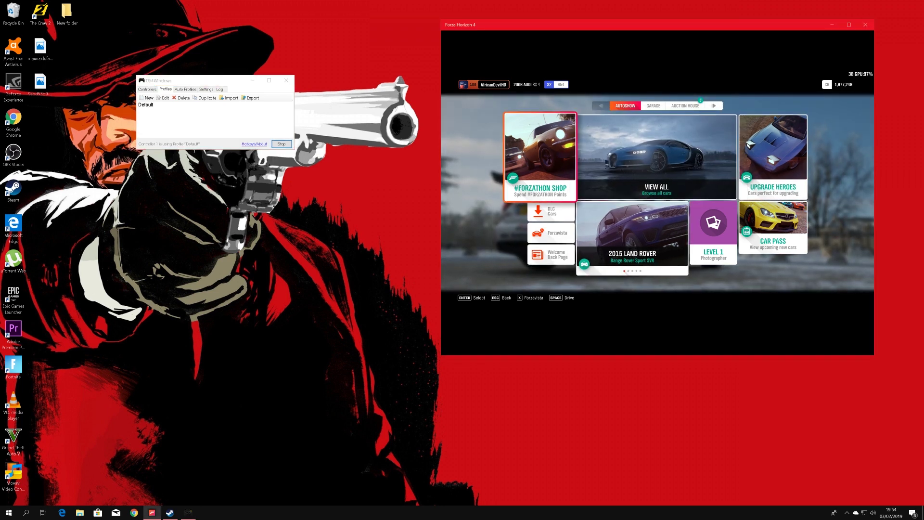
key("Right")
key("Down")
key("Up")
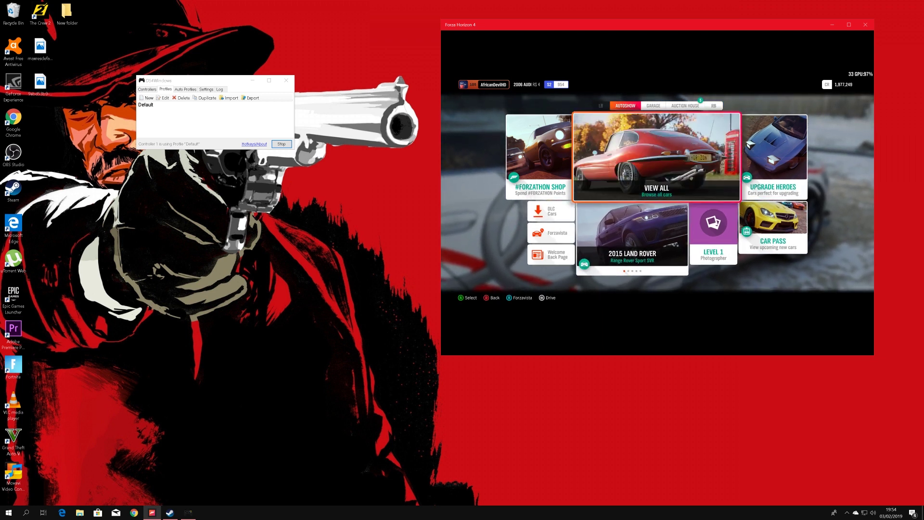
key("Down")
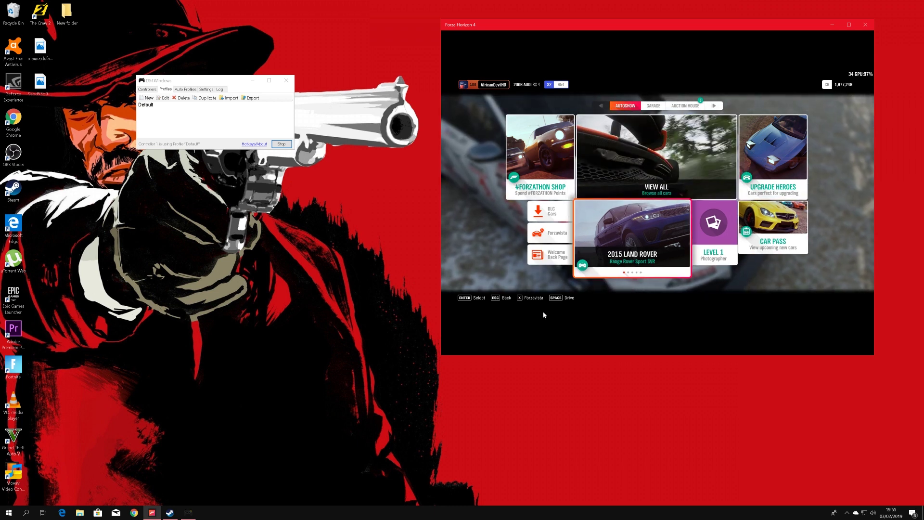
left_click(366, 285)
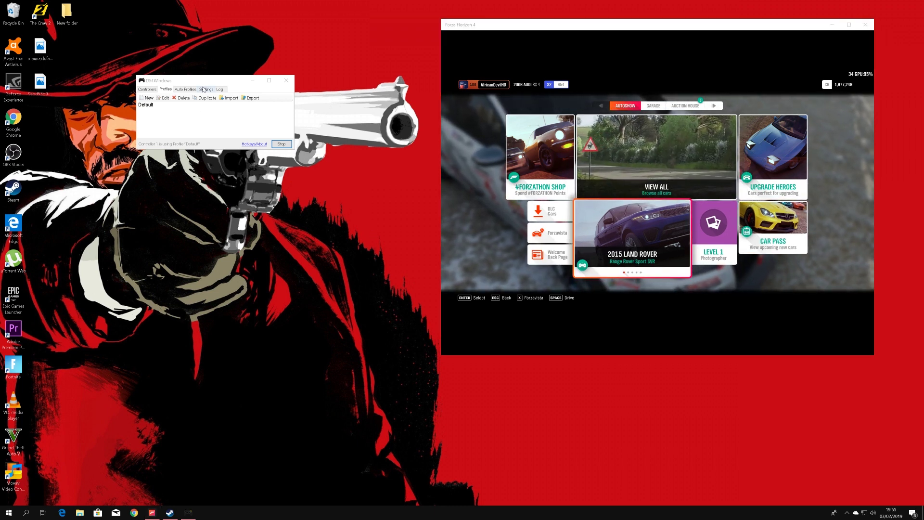
left_click_drag(203, 84, 211, 108)
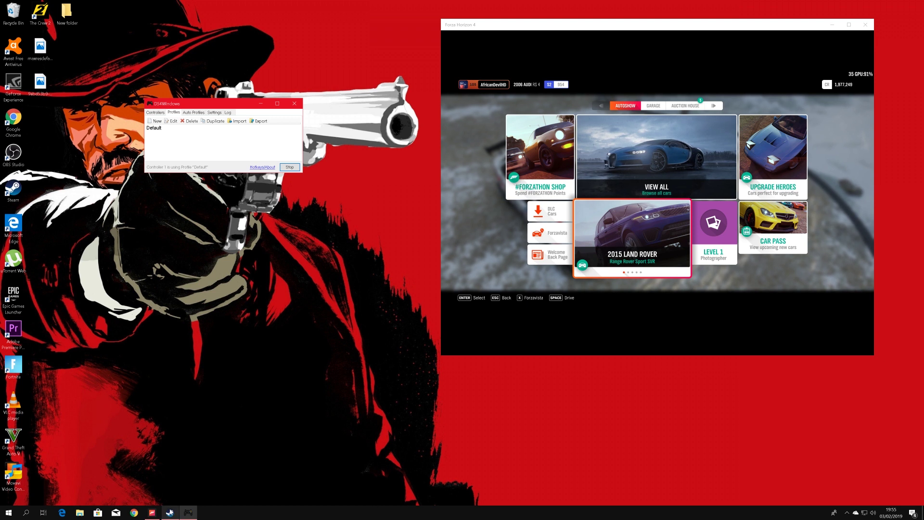
Quit Steam via its taskbar icon's Close window option and expand the tray icons.
right_click(170, 513)
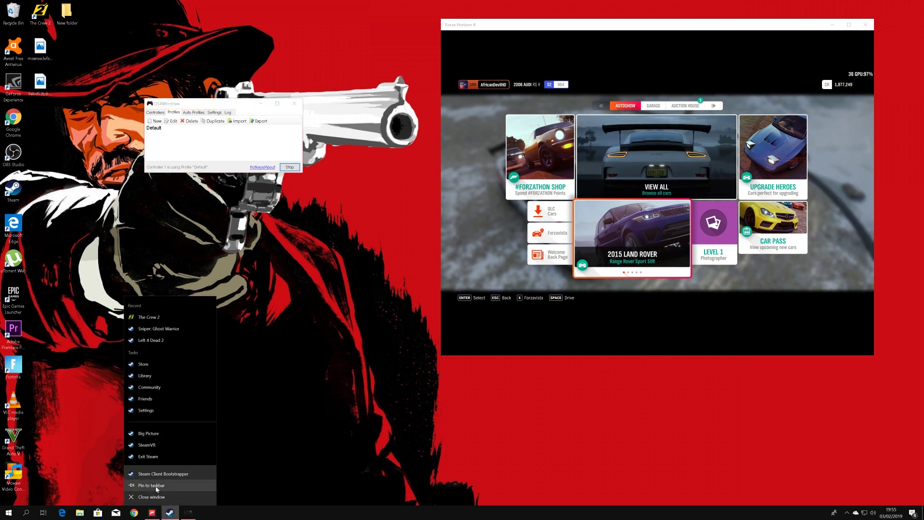
left_click(153, 497)
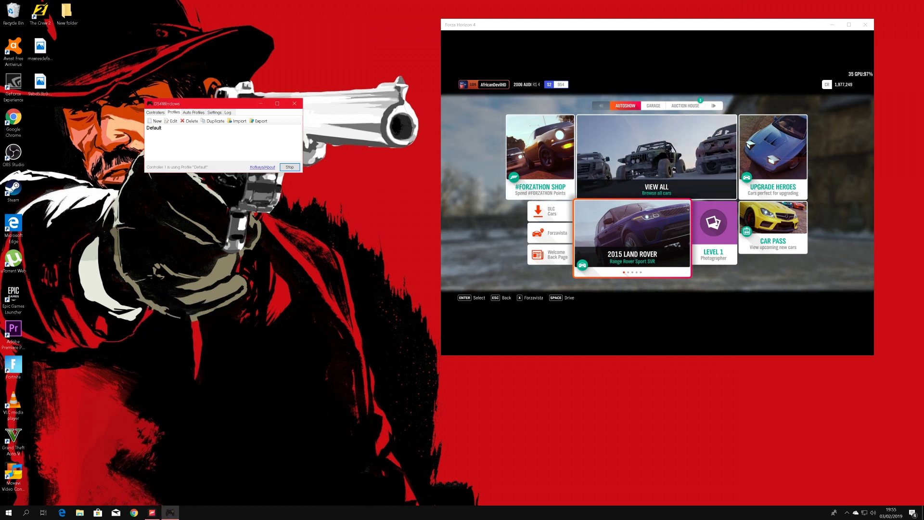
left_click(848, 513)
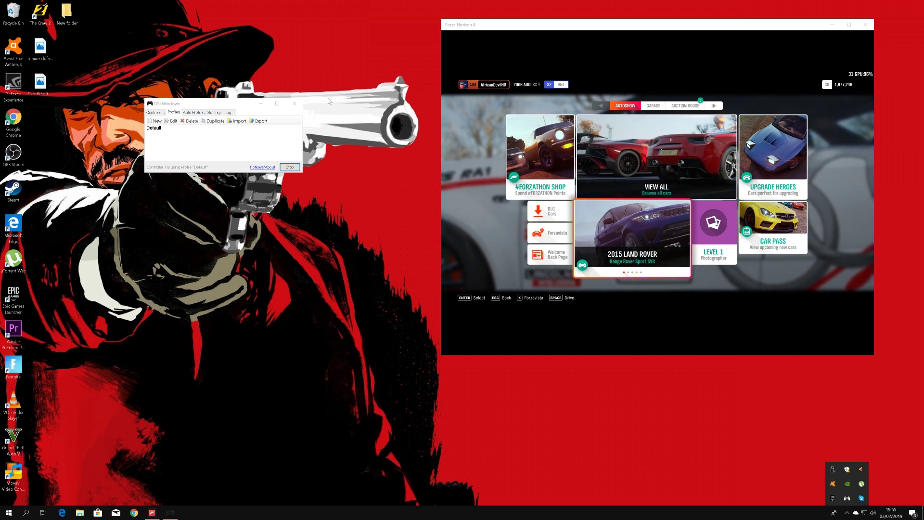
Open DS4Windows Settings, approve the administrator prompt, and uncheck Hide DS4 Controller.
left_click(206, 114)
left_click(214, 113)
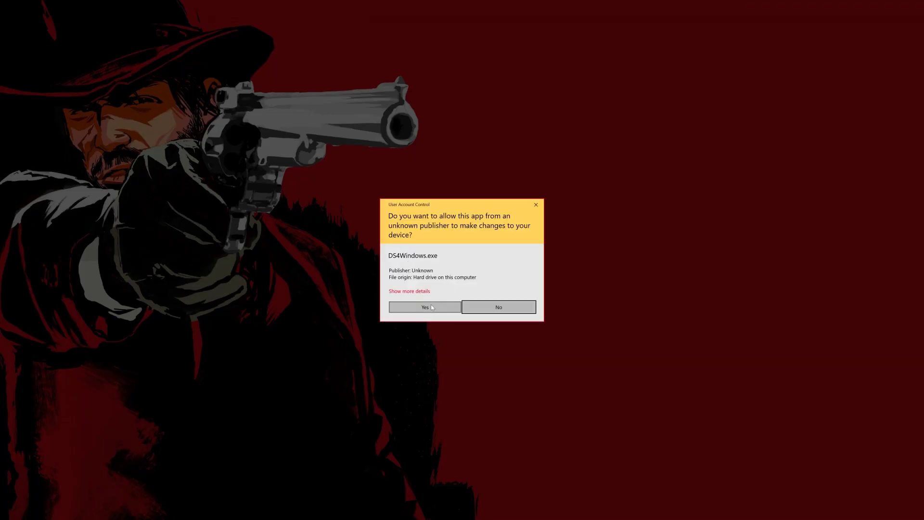
left_click(425, 307)
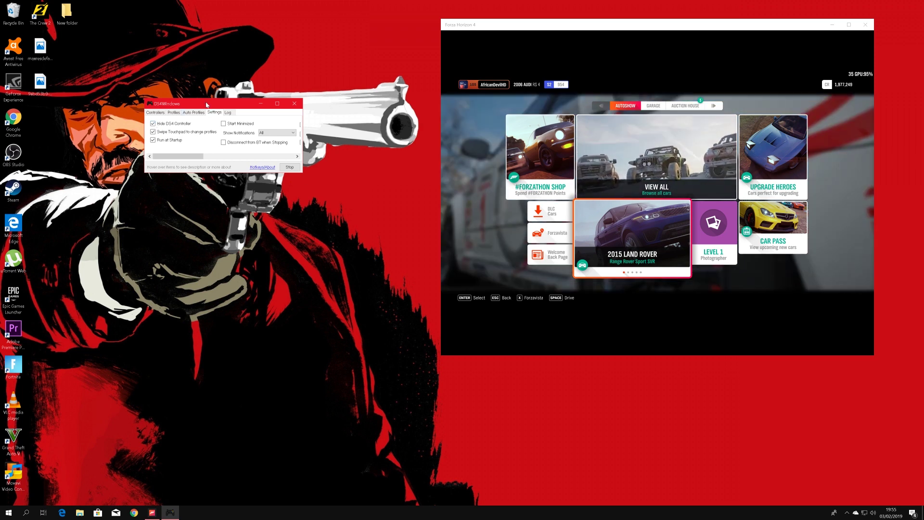
left_click(174, 123)
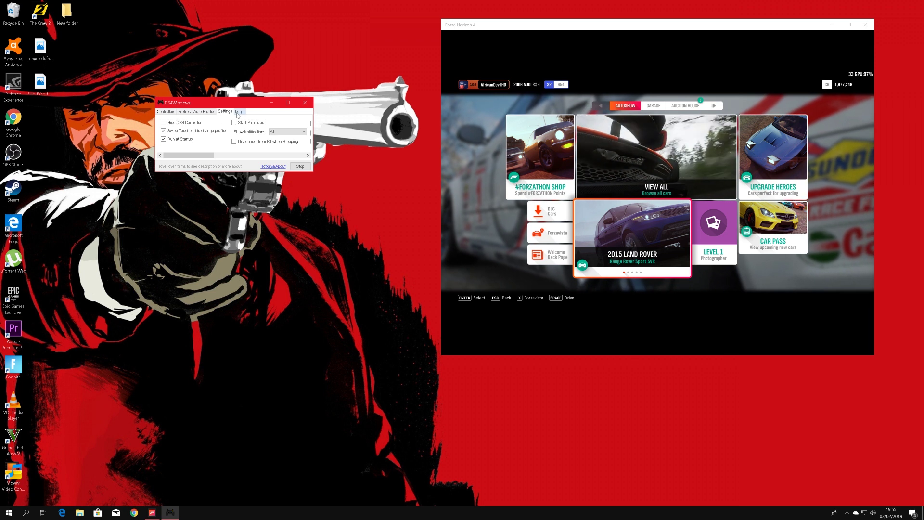
Move across Forza's Autoshow tiles with the D-pad: VIEW ALL, Land Rover, CAR PASS, DLC Cars.
left_click(479, 144)
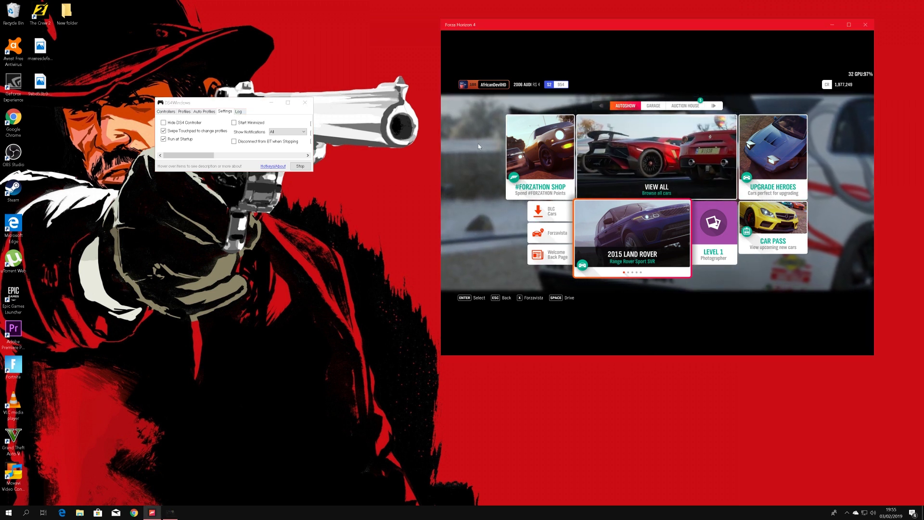
key("Up")
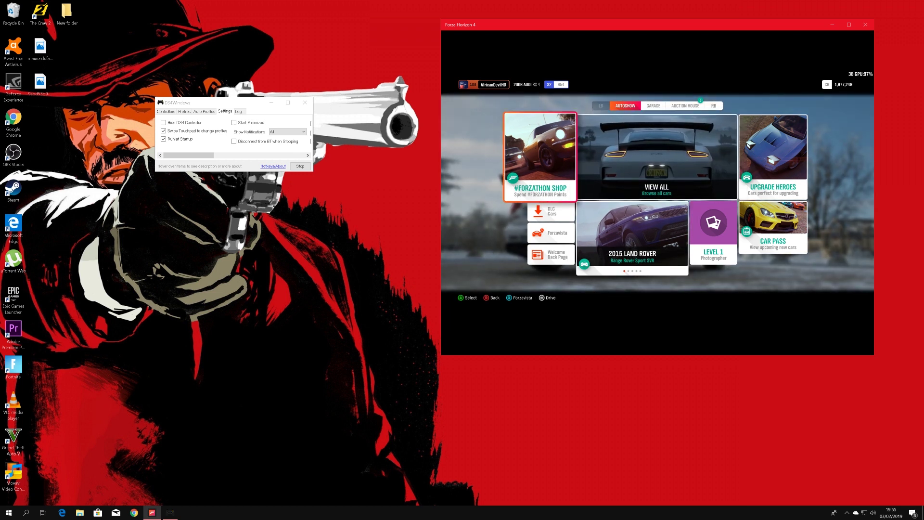
key("Down")
key("Up")
key("Right")
key("Down")
key("Left")
key("Up")
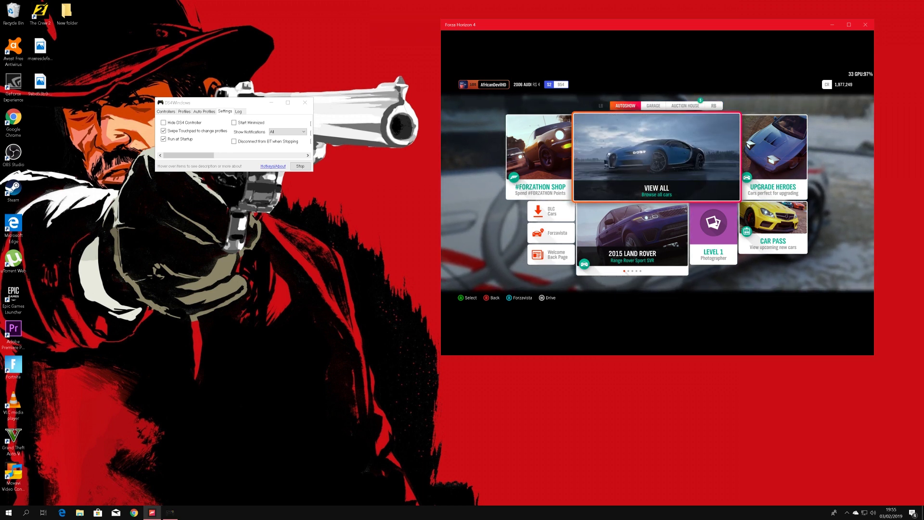
key("Down")
key("Left")
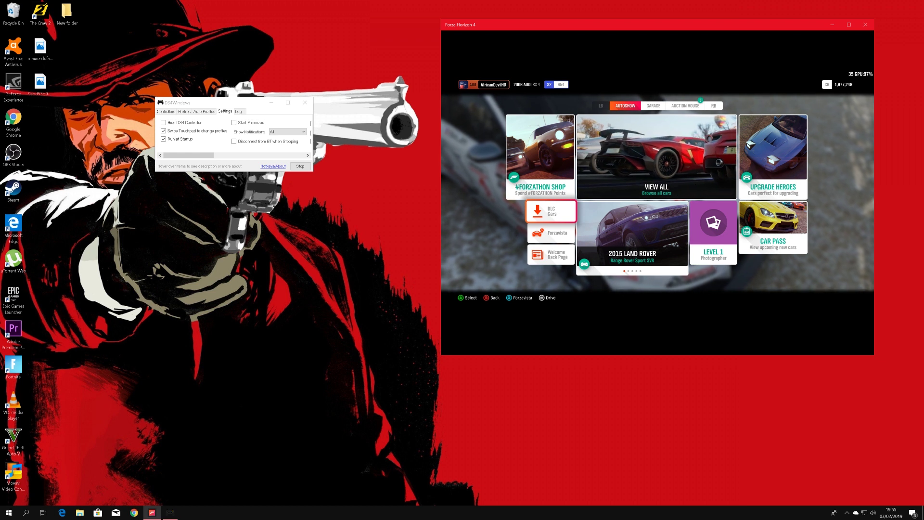